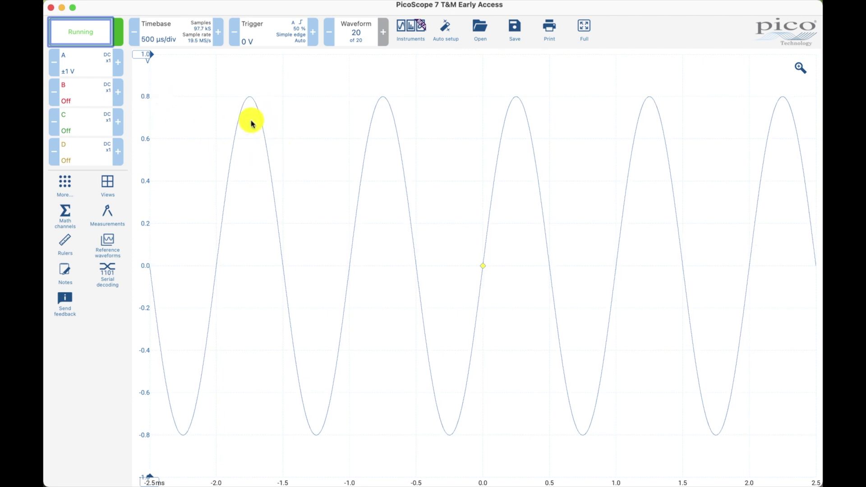
Enable channels B, C and D with Auto ranging at ±1 V, then close Channel Options.
click(73, 93)
click(227, 97)
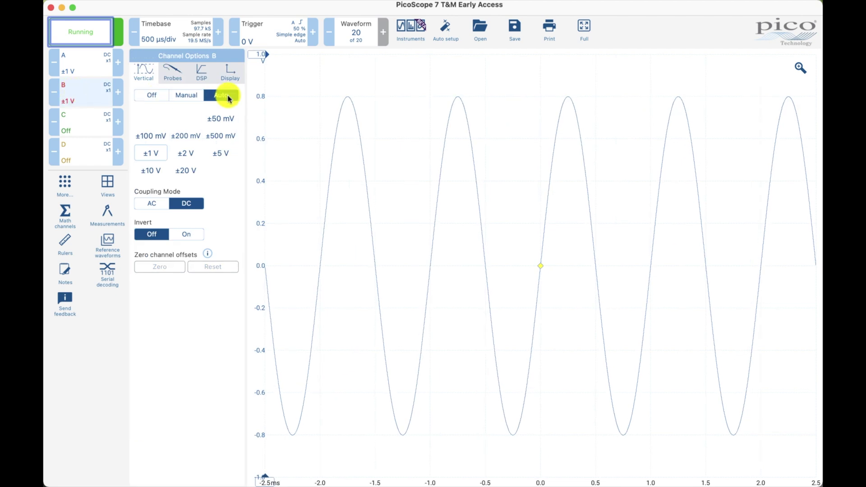
click(83, 129)
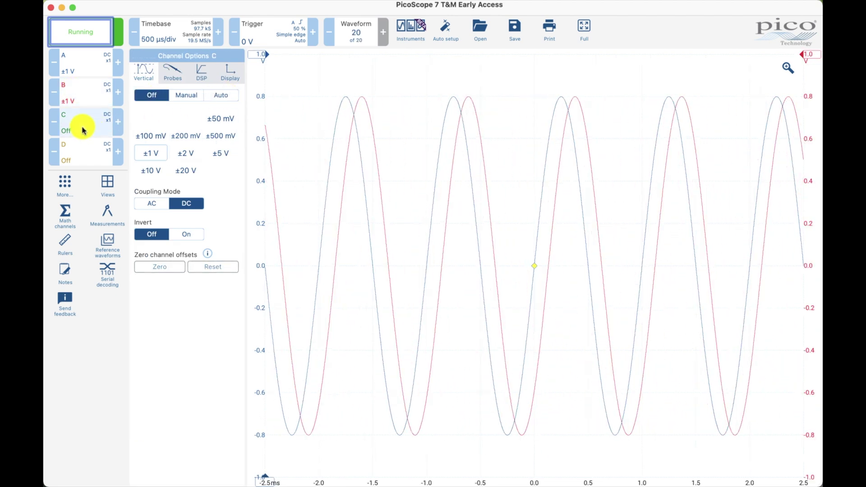
click(223, 98)
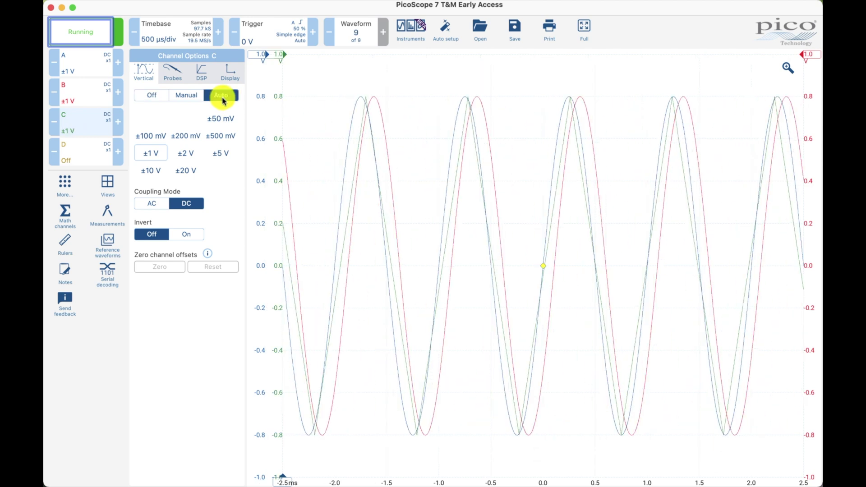
click(90, 158)
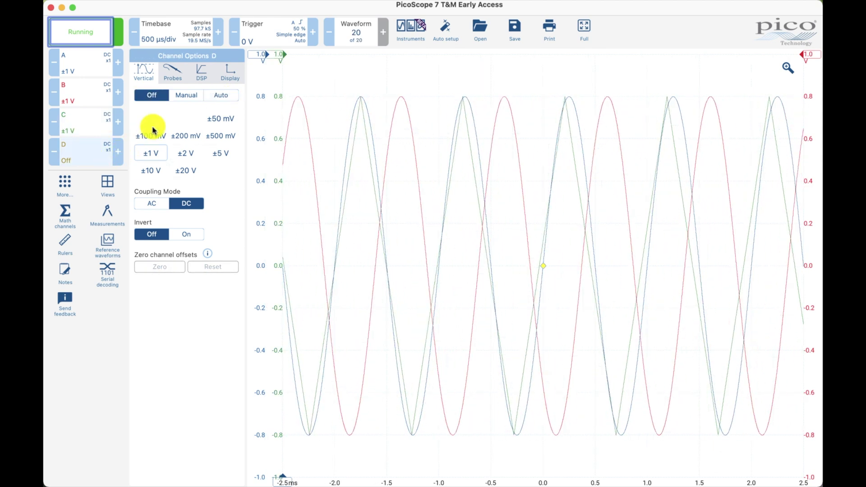
click(229, 97)
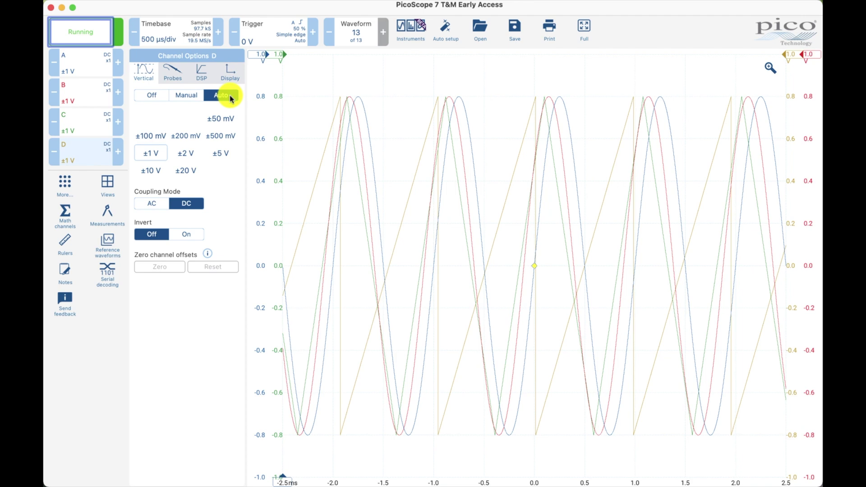
click(287, 83)
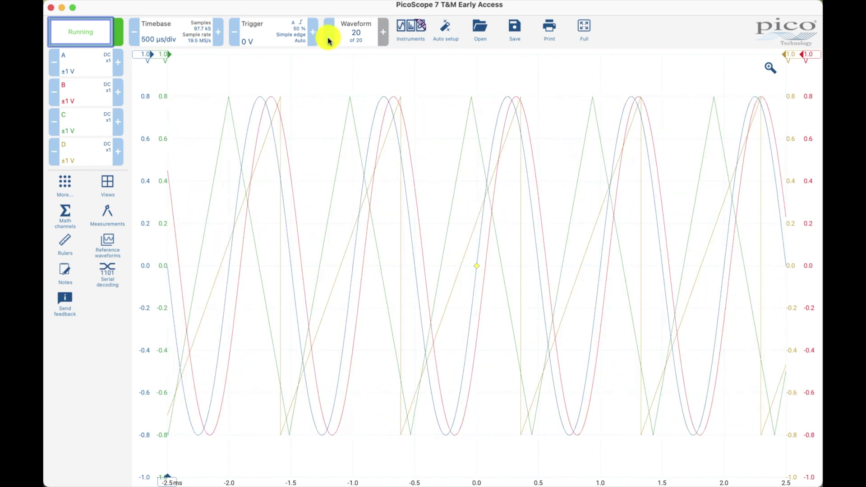
Drop the timebase to 100 µs/div and back to 500 µs/div, then trigger on channel B.
click(136, 40)
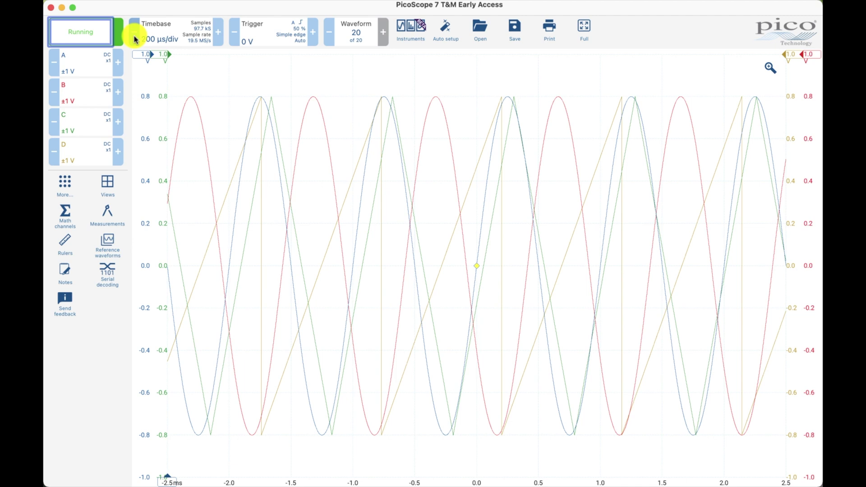
click(138, 38)
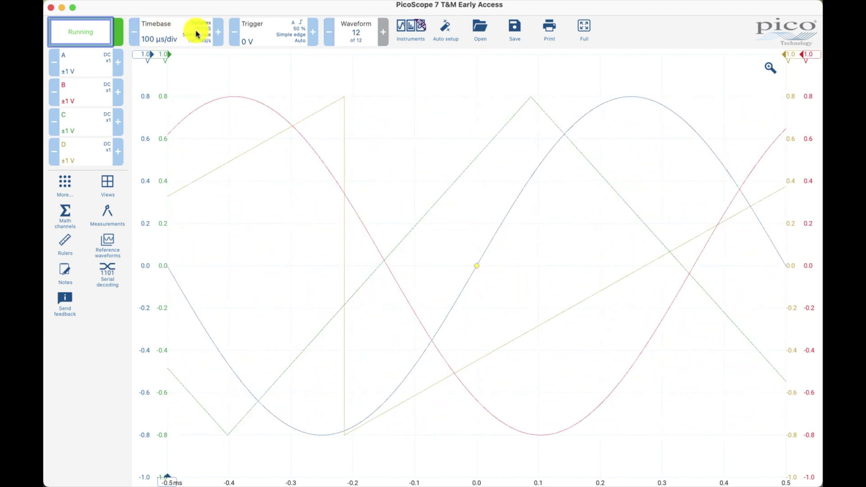
click(219, 39)
click(218, 38)
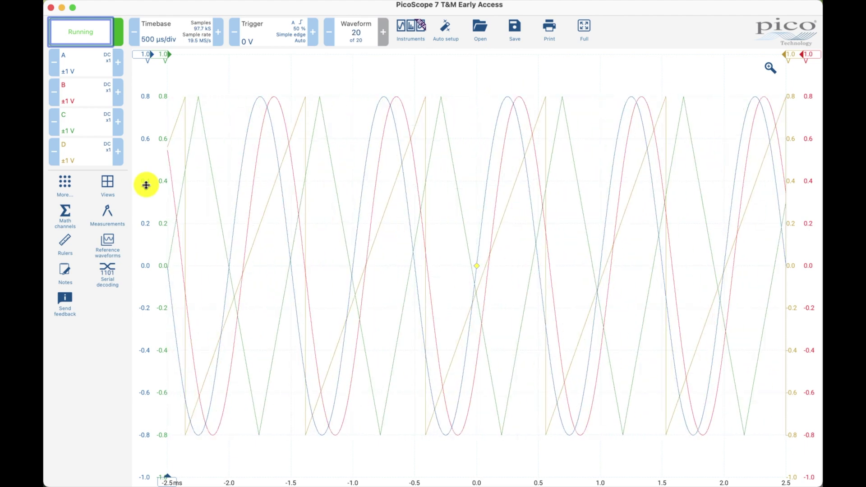
click(268, 43)
click(174, 129)
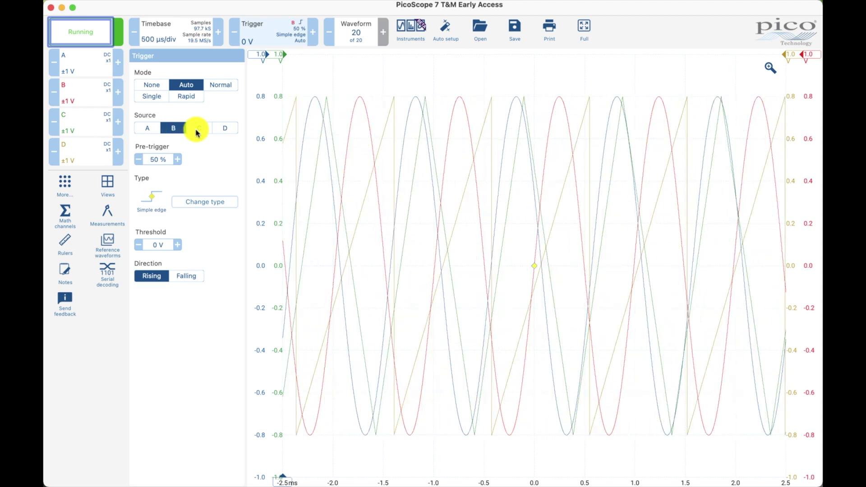
Move the trigger source on through channel C to channel D.
click(198, 129)
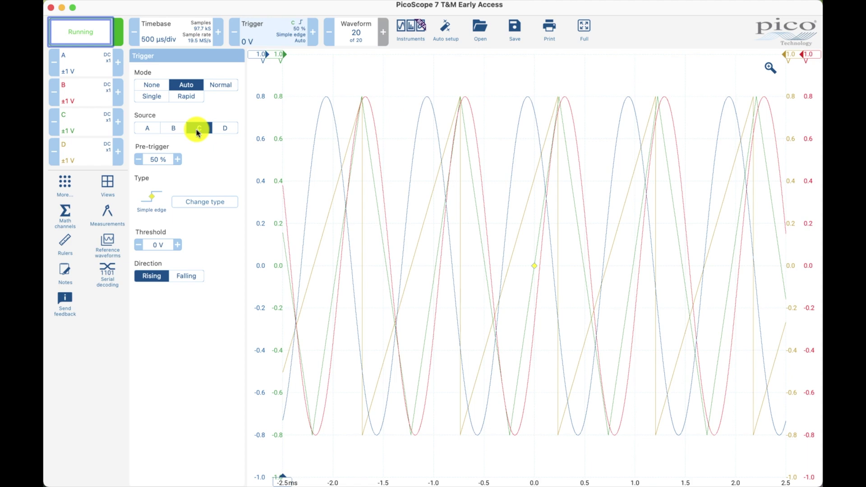
click(225, 129)
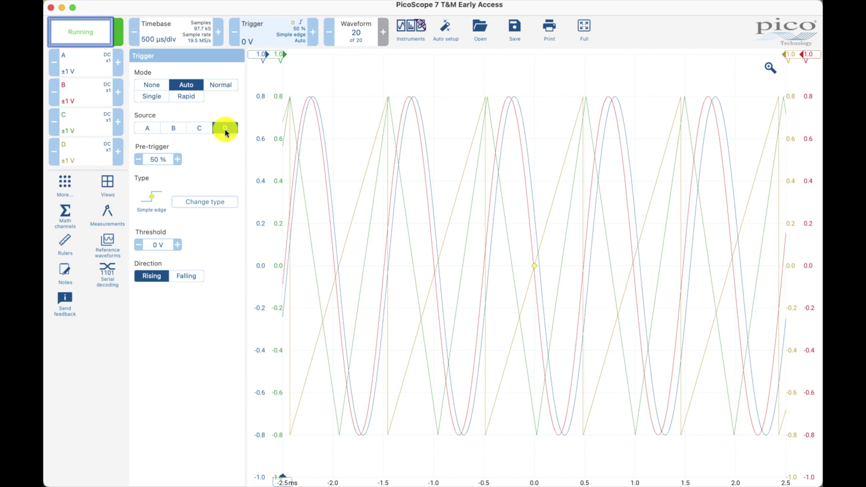
click(228, 131)
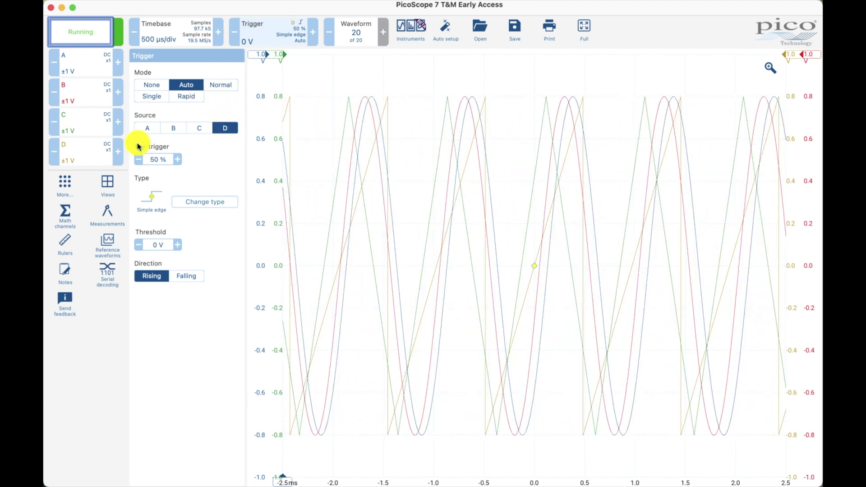
Add Scope views 2, 3 and 4 in the Views panel and select Scope 1.
click(108, 185)
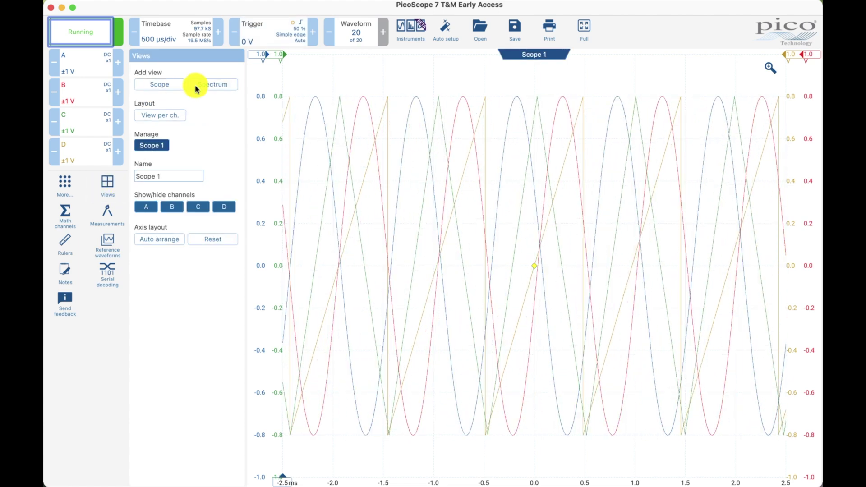
click(167, 86)
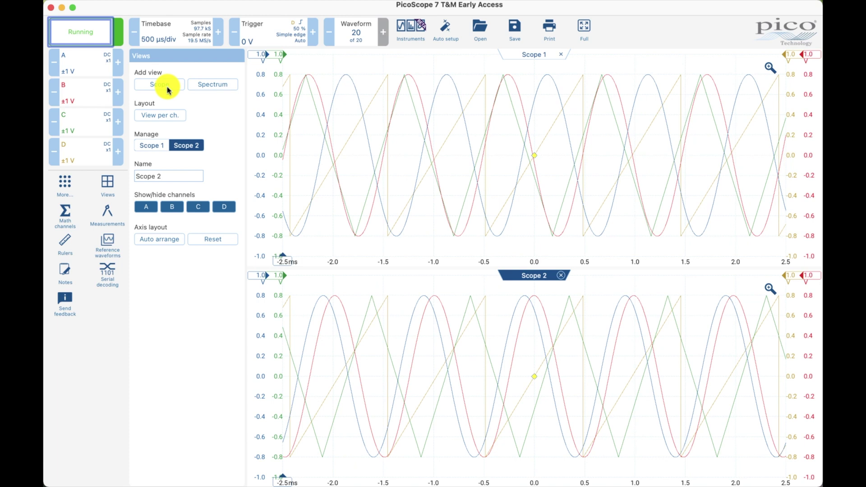
click(167, 86)
click(167, 85)
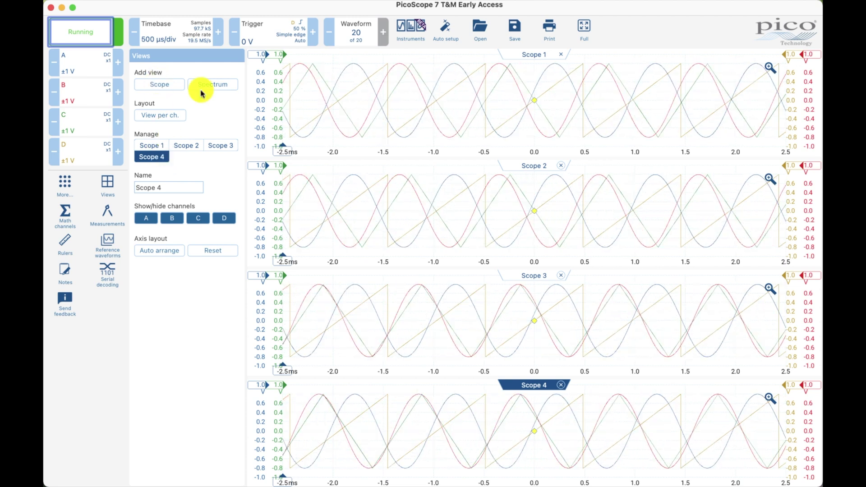
click(152, 145)
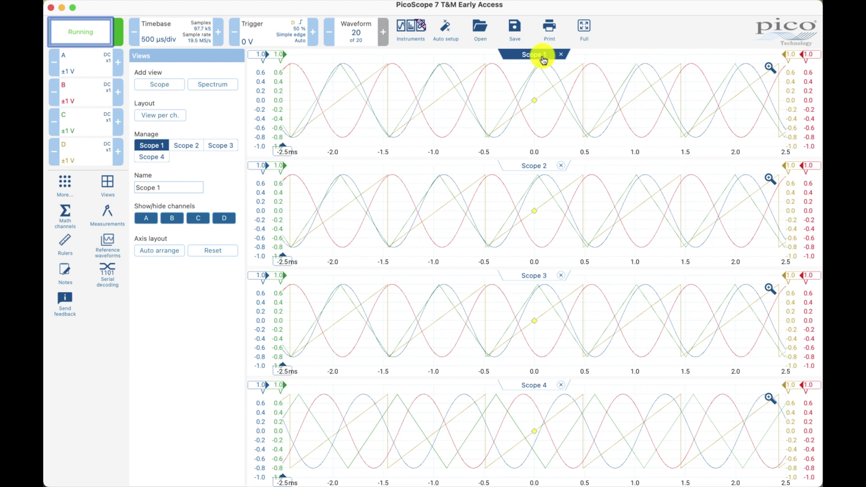
Leave only channel A in Scope 1 and only channel B in Scope 2.
click(172, 218)
click(198, 219)
click(222, 220)
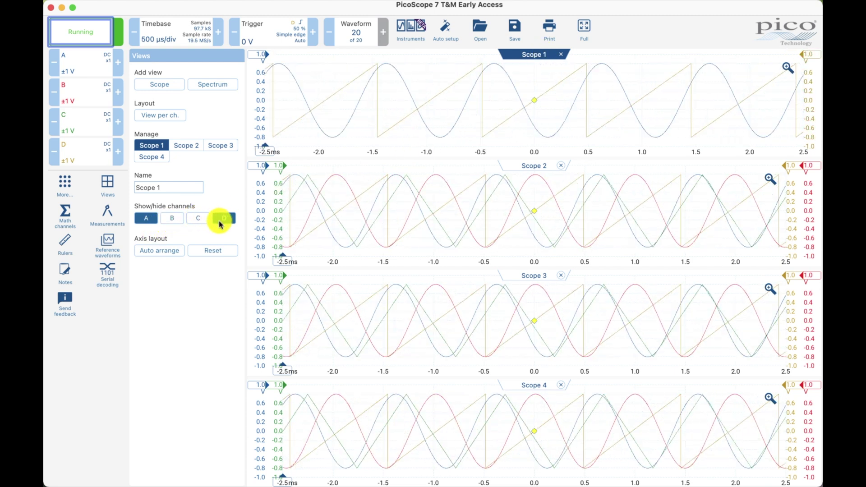
click(184, 144)
click(142, 219)
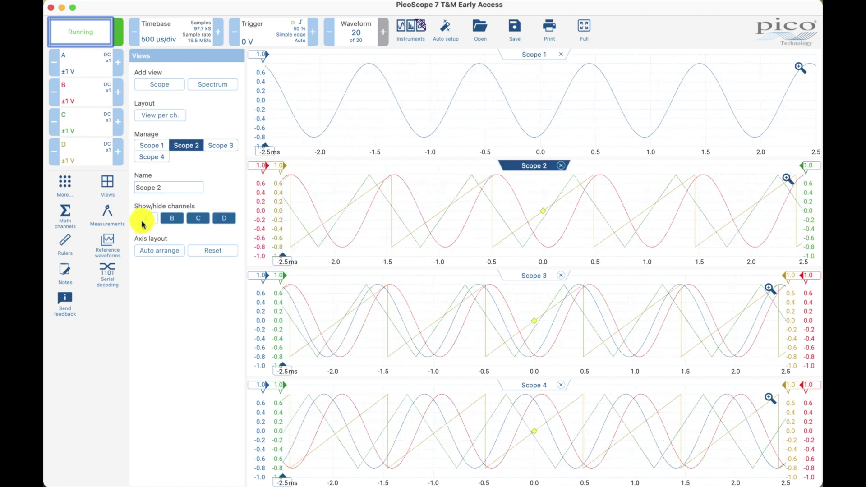
click(199, 219)
click(224, 219)
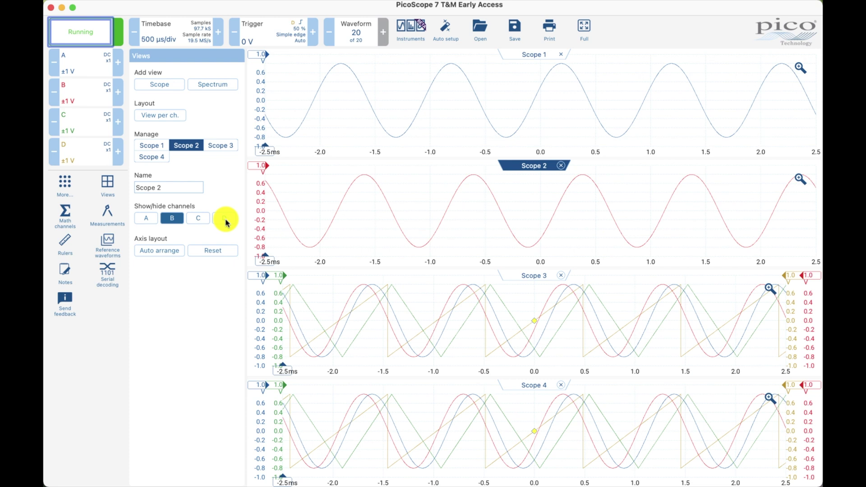
Leave only channel C in Scope 3 and only channel D in Scope 4.
click(220, 145)
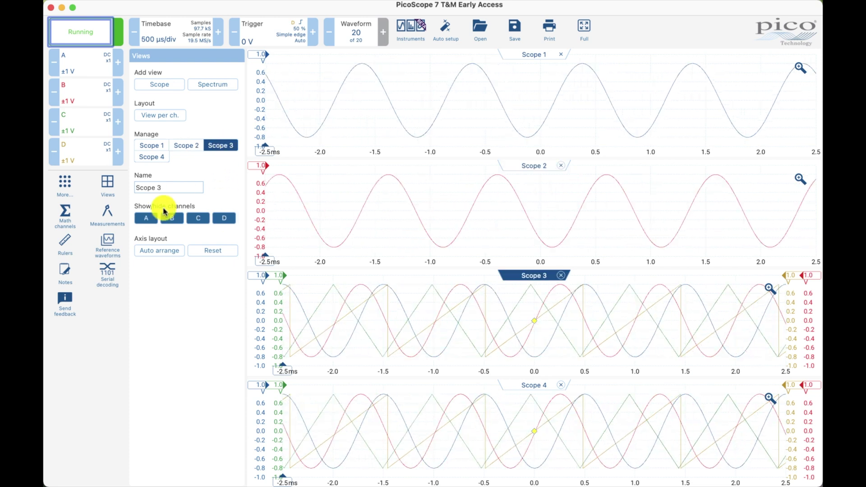
click(145, 219)
click(166, 223)
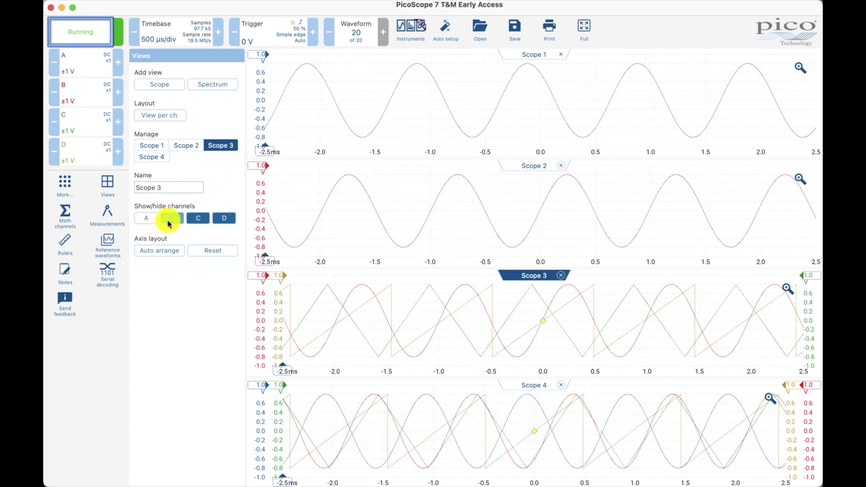
click(225, 218)
click(151, 157)
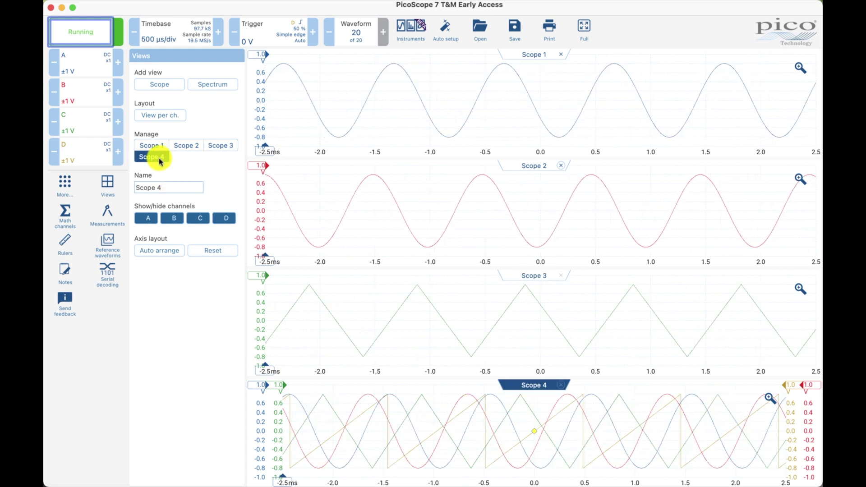
click(150, 221)
click(171, 218)
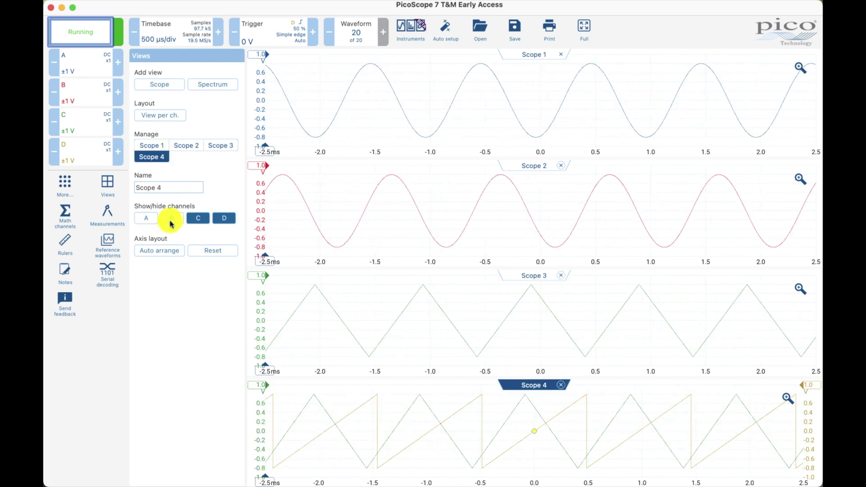
click(199, 219)
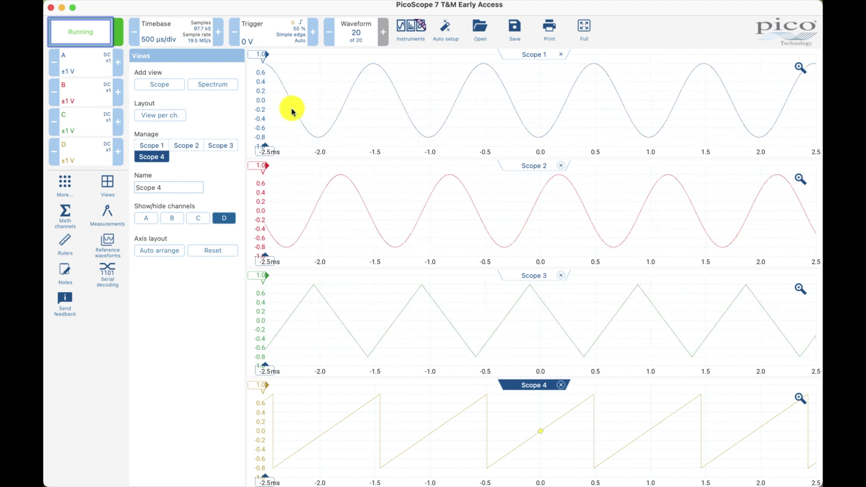
Close the Views panel to widen the scope graphs.
click(338, 203)
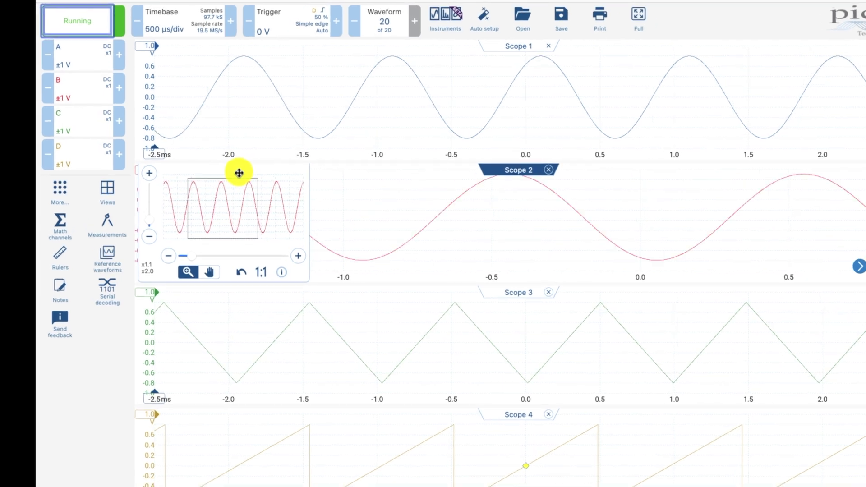
Try Scope 2 zooms up to x10.0 and vertical x2.0, settling at x2.0 horizontal, x1.0 vertical.
drag(239, 173, 239, 168)
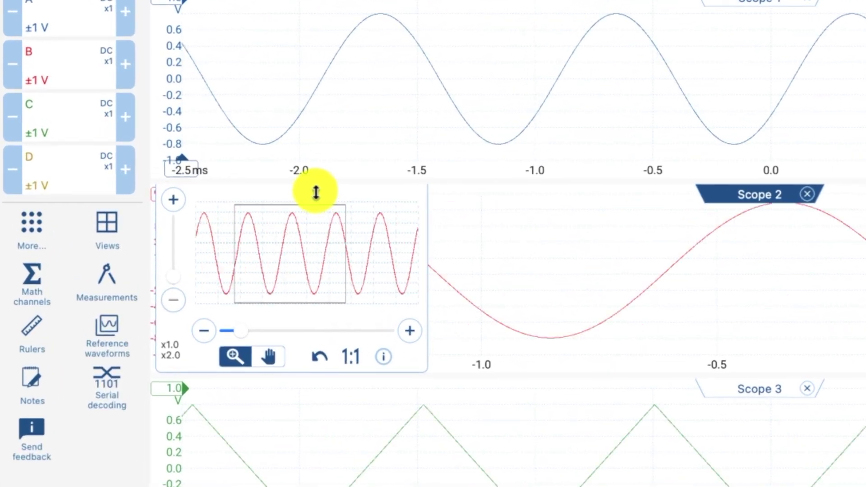
mouse_move(316, 191)
mouse_down()
mouse_move(317, 212)
mouse_move(315, 197)
mouse_up()
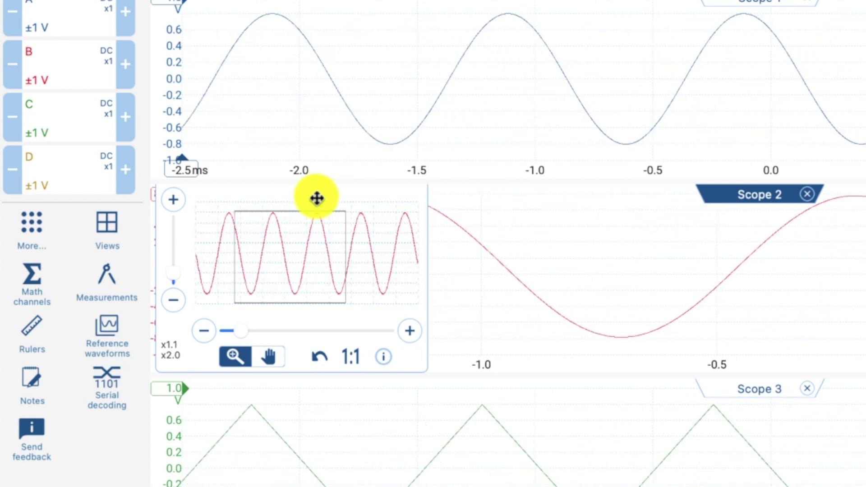
click(316, 360)
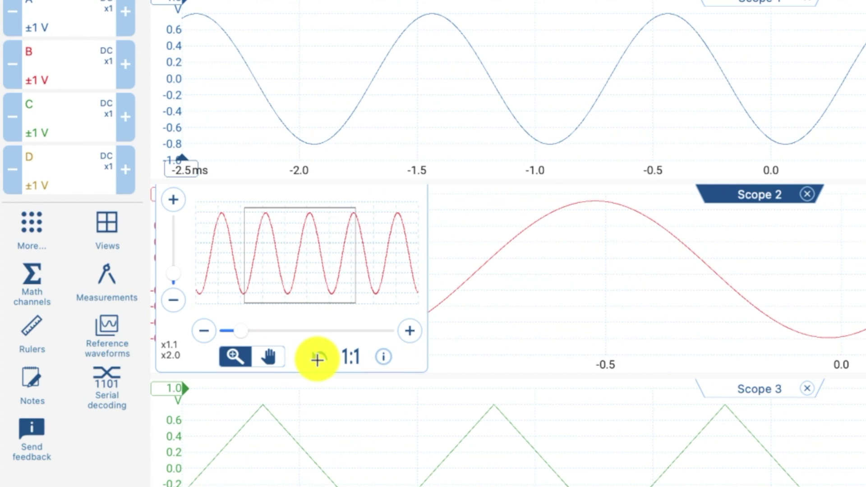
click(317, 360)
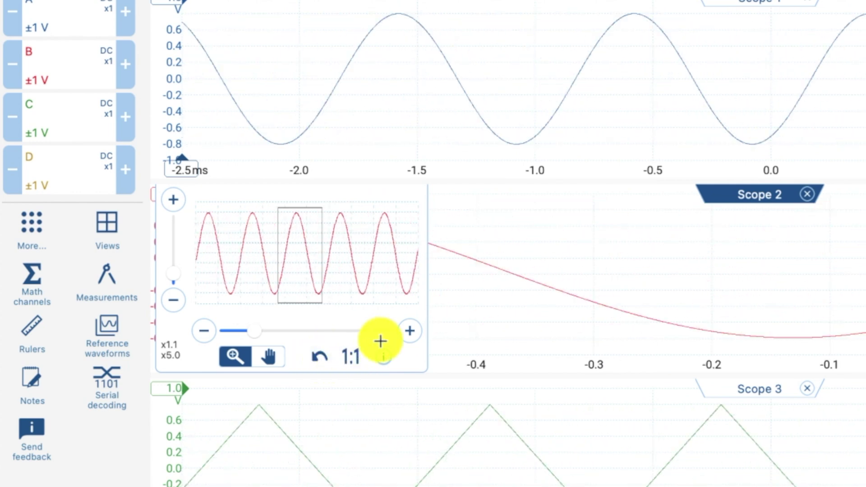
click(417, 334)
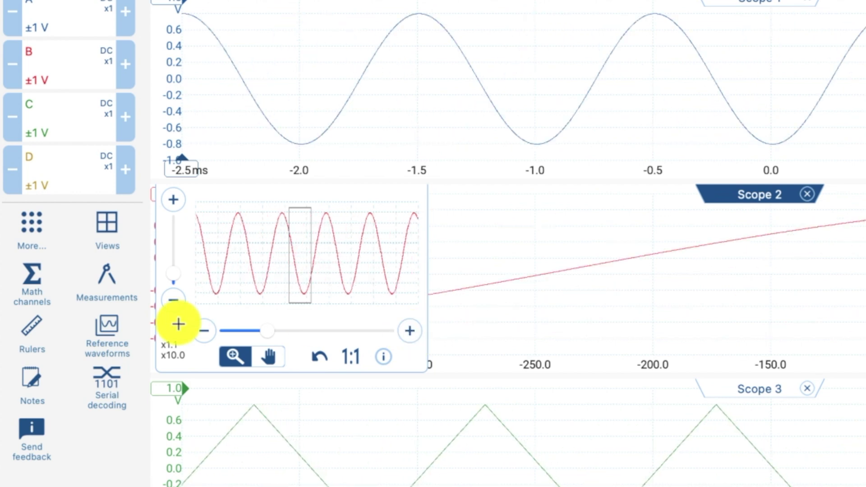
click(207, 328)
click(207, 330)
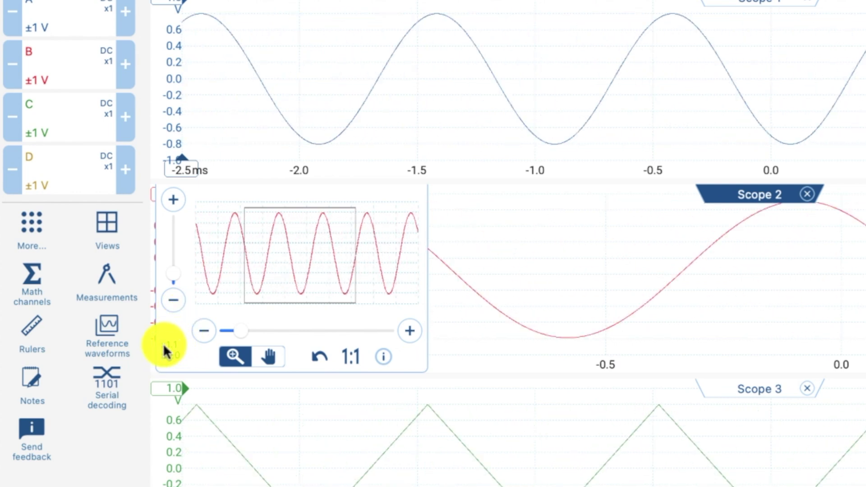
click(171, 200)
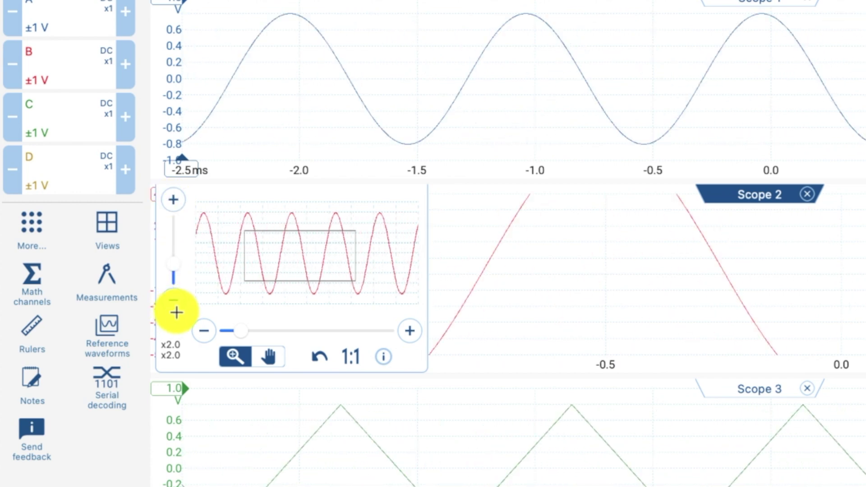
click(175, 300)
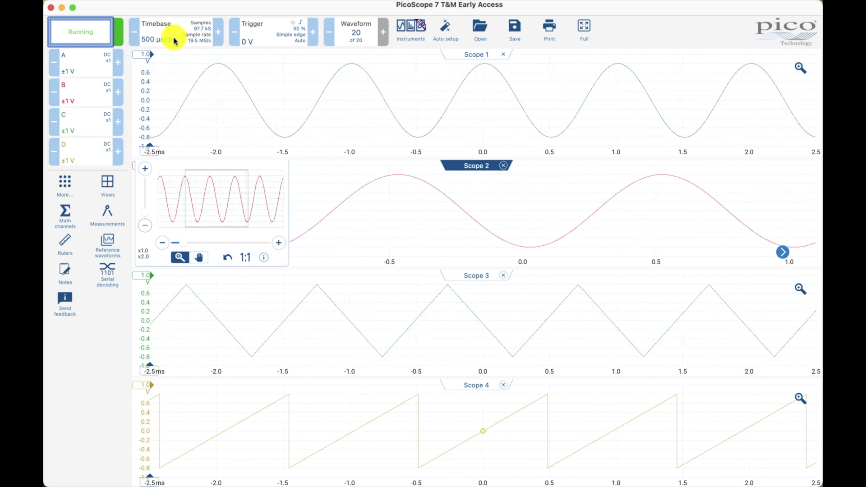
Lengthen the timebase to 2 ms/div, then zoom Scope 3 horizontally through x2.0 to x5.0.
click(218, 32)
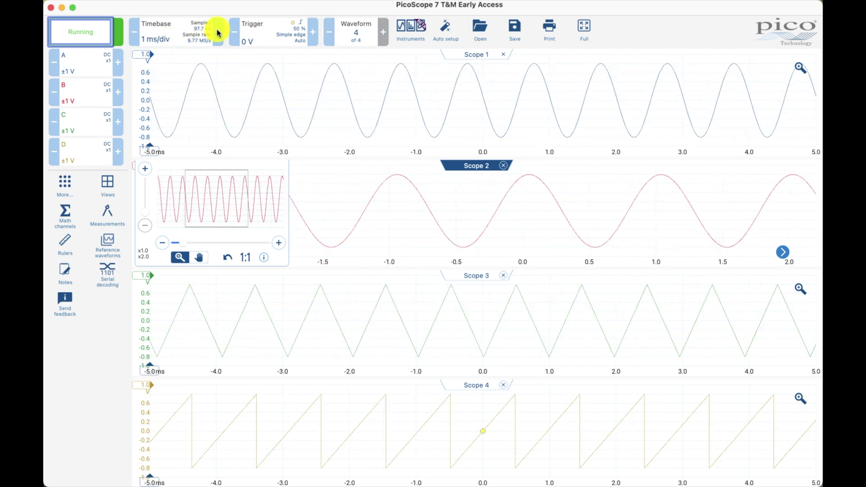
click(218, 32)
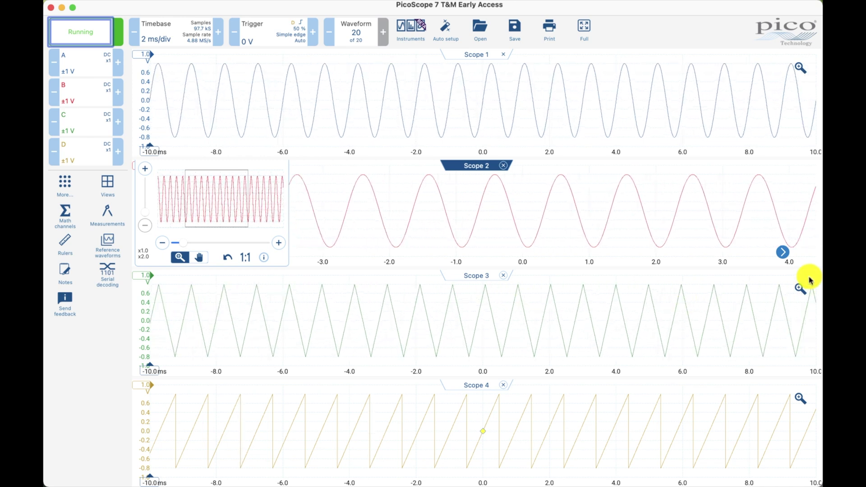
click(801, 288)
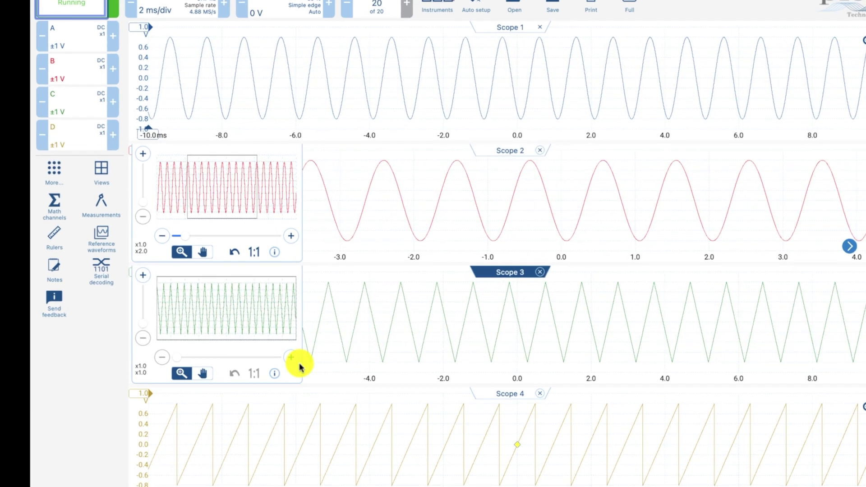
click(291, 358)
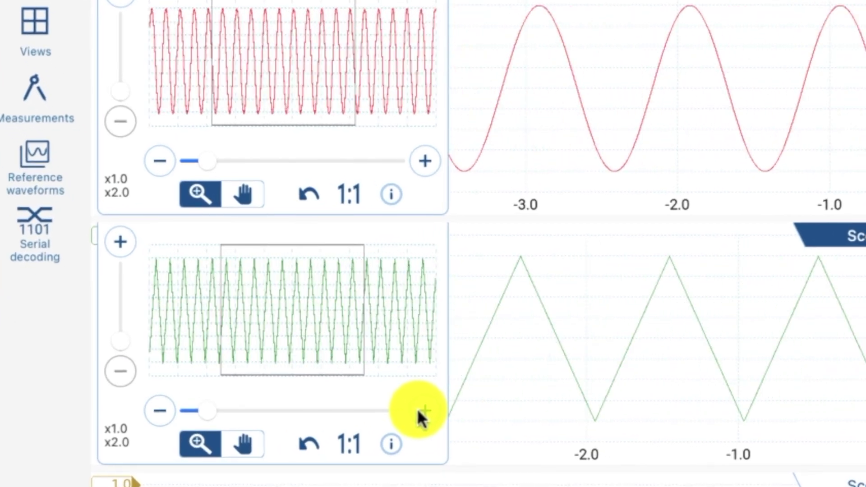
click(418, 410)
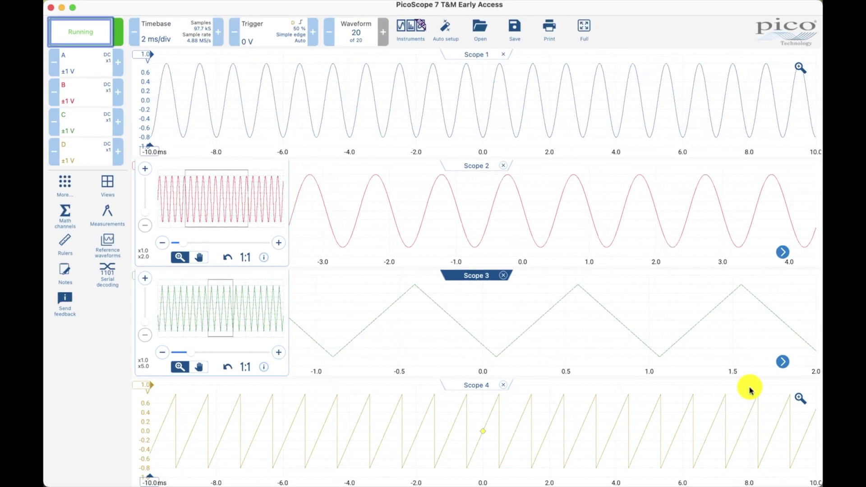
Dock Scope 4's zoom overview, zoom to x10.0, then shift and widen it to x7.1 (−1.5 to 0.5 ms).
click(799, 400)
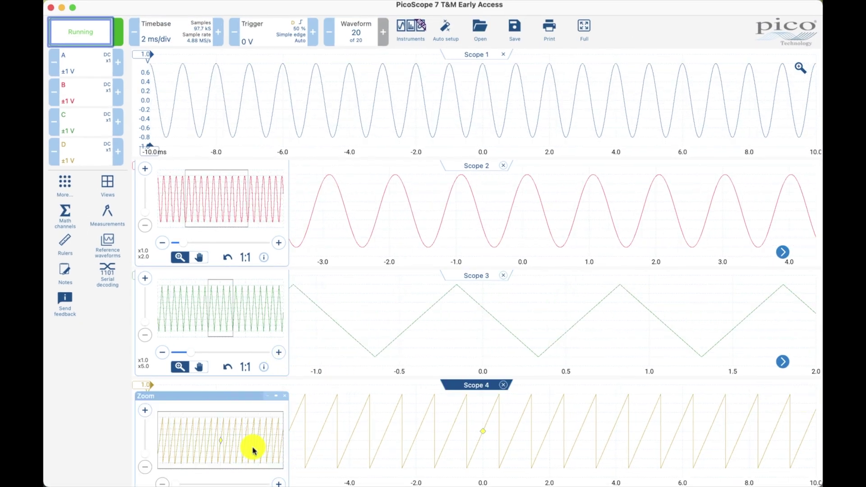
drag(239, 397, 238, 395)
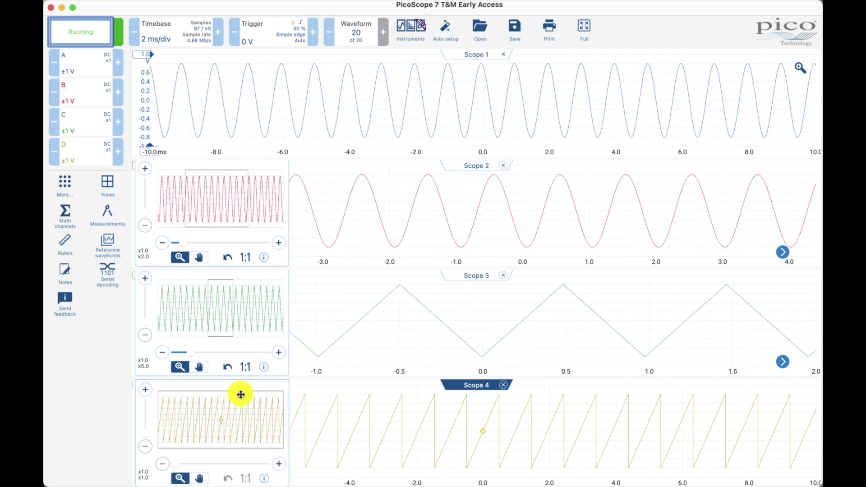
click(278, 465)
click(278, 464)
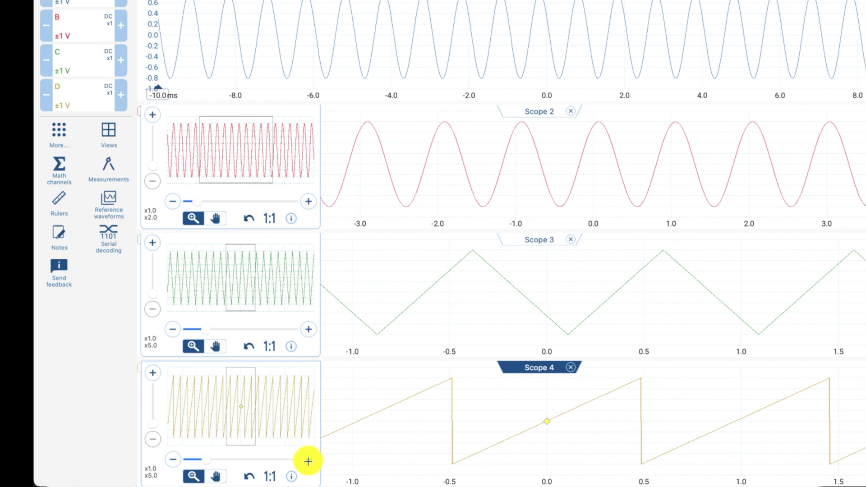
click(278, 465)
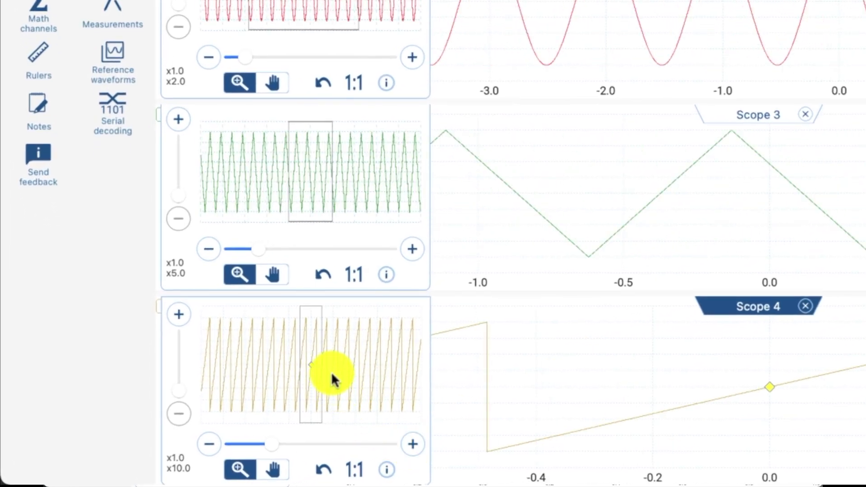
click(298, 356)
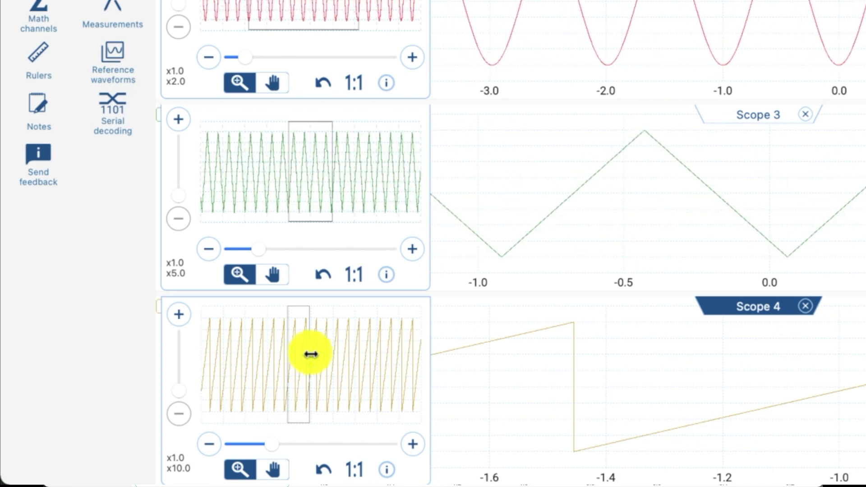
drag(310, 354, 319, 357)
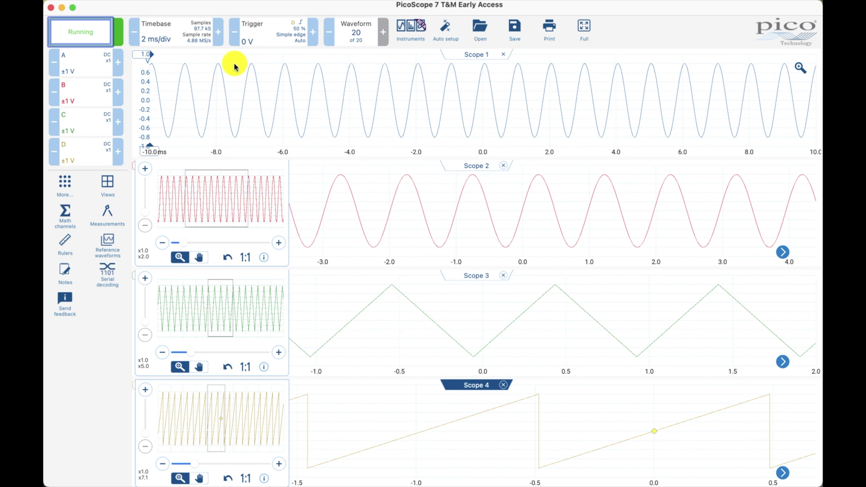
Switch the trigger source via channel B to channel A and close the Trigger panel.
click(261, 37)
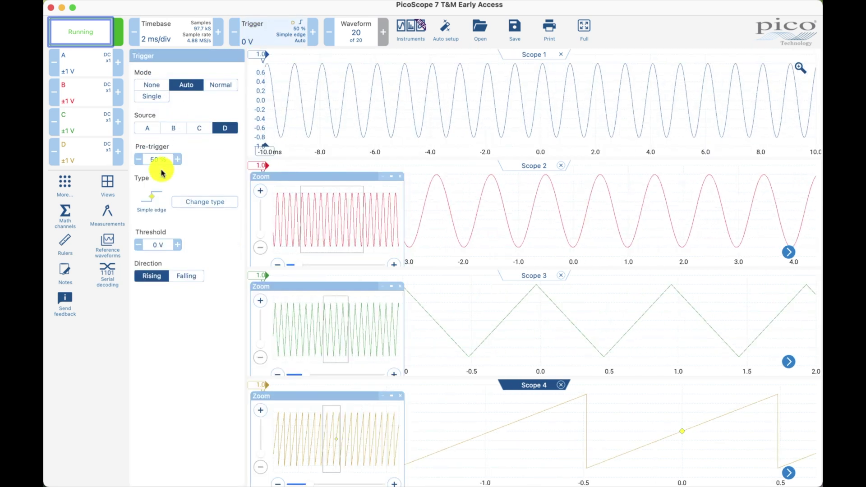
click(173, 129)
click(150, 130)
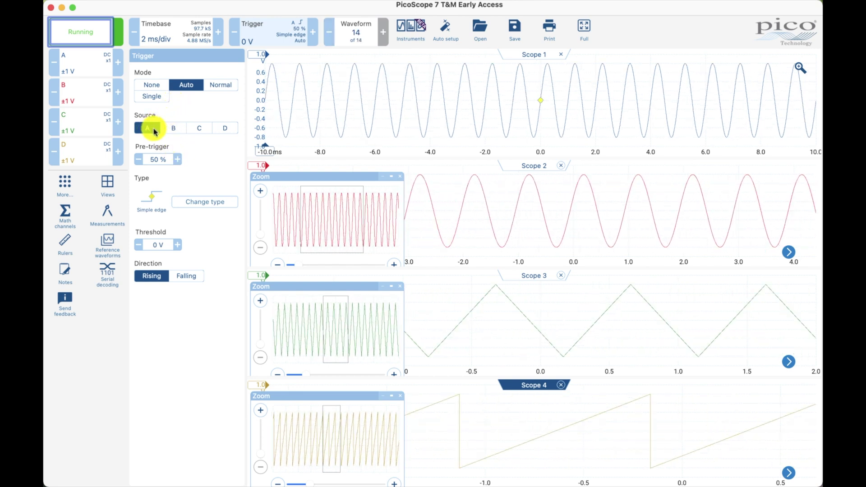
click(228, 136)
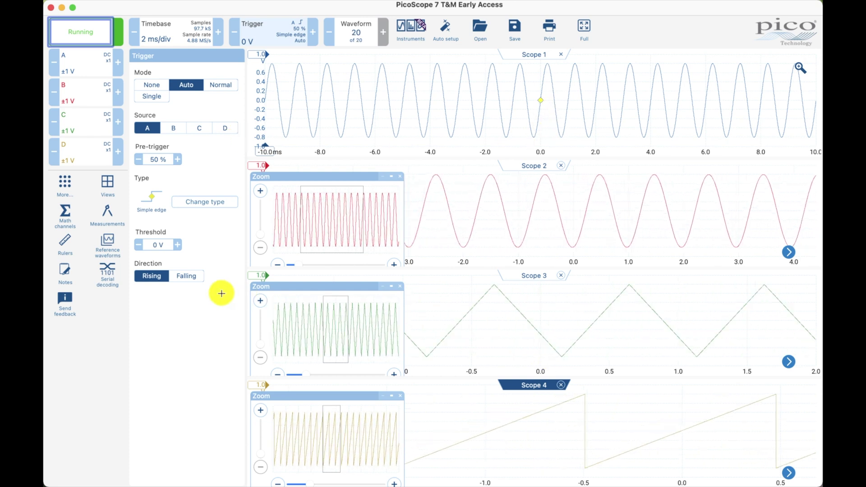
click(572, 198)
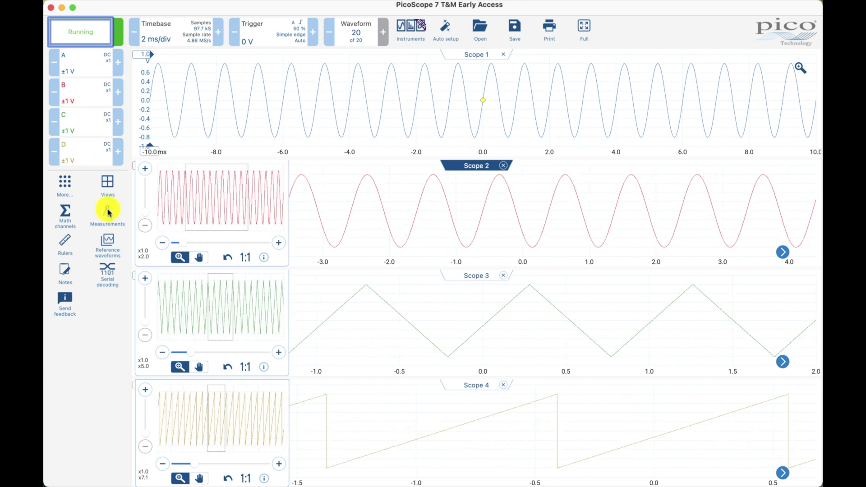
Open view management to show channel D with channel C in Scope 3.
click(107, 191)
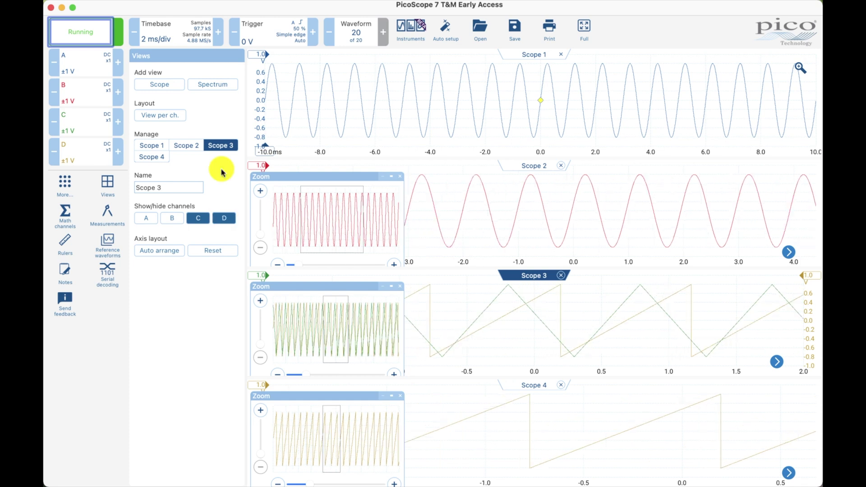
Set the trigger source to channel D, briefly switching through channel C first.
click(262, 35)
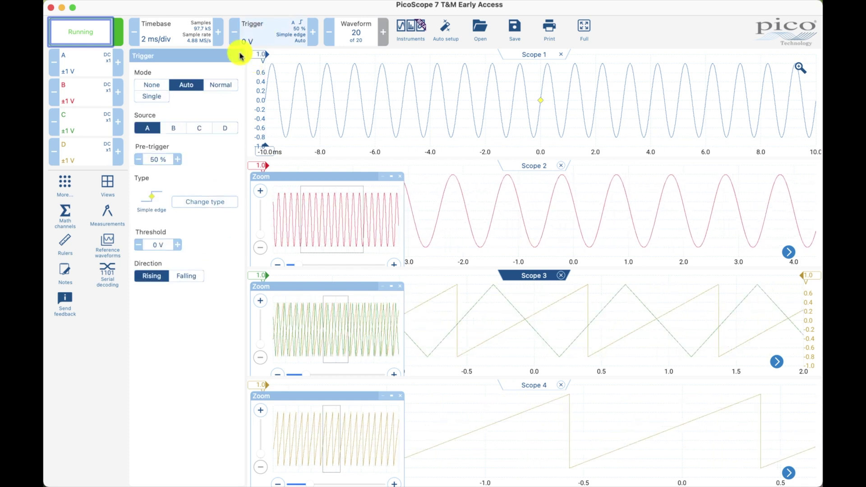
click(199, 128)
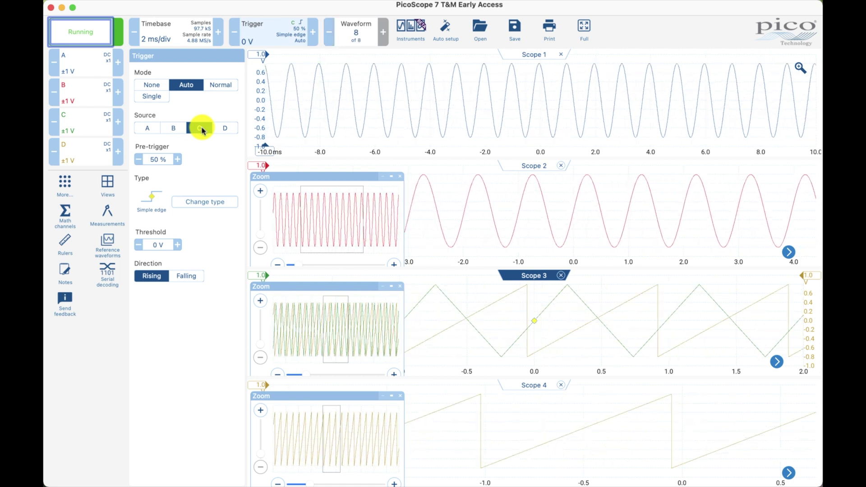
click(226, 129)
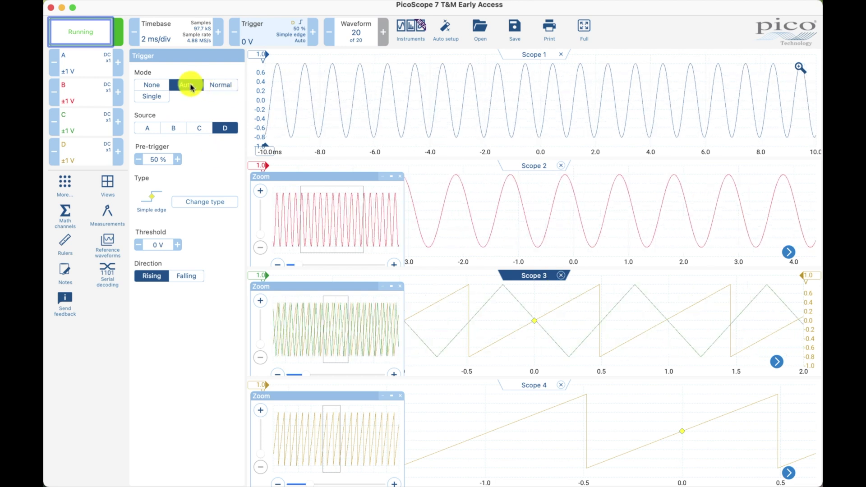
Dock the Scope 3 and Scope 4 zoom overviews at the right edge of their views.
click(109, 189)
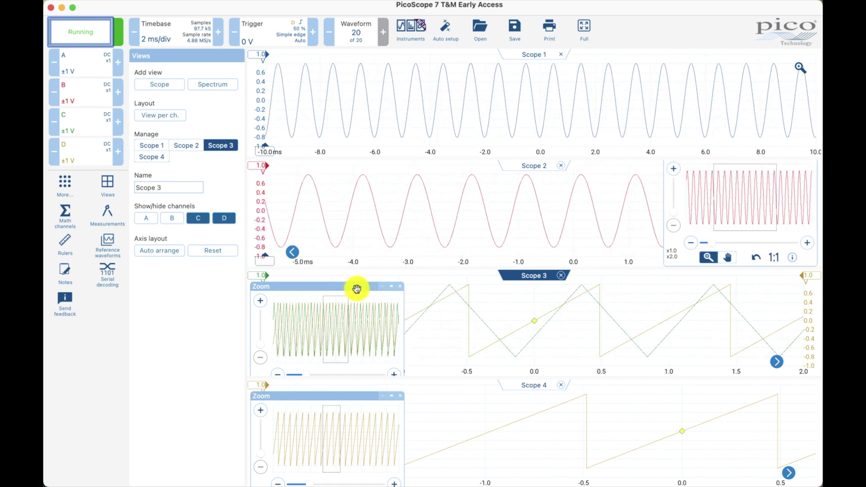
drag(356, 289, 781, 291)
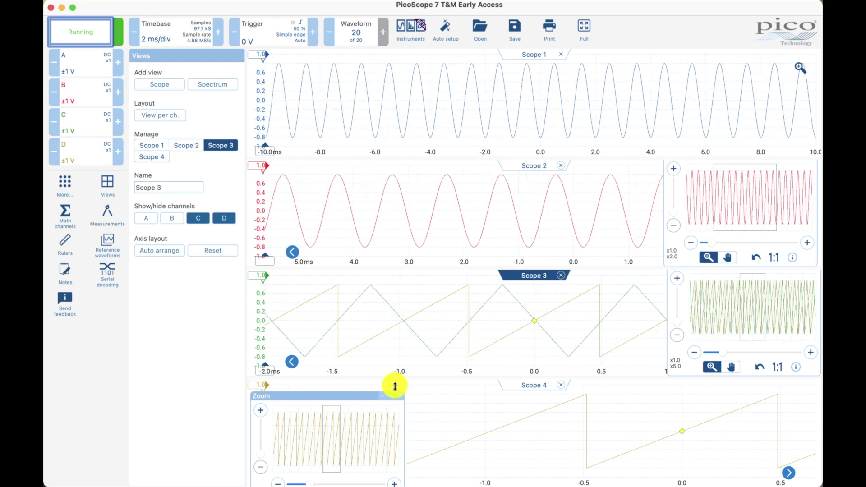
drag(360, 396, 780, 397)
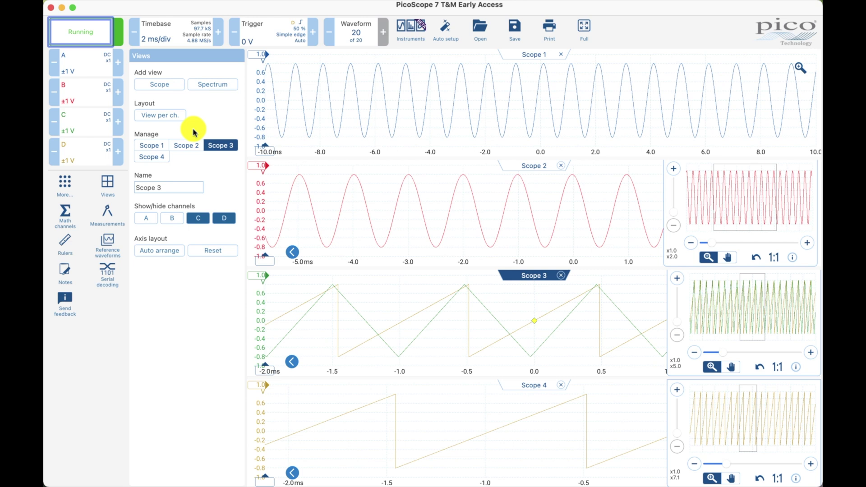
In Scope 1, toggle channel C on and off, then add channel D beside A.
click(154, 147)
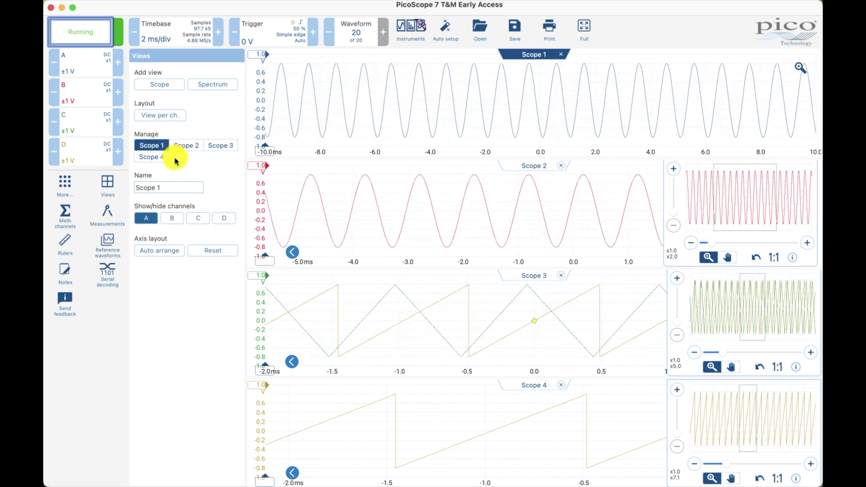
click(199, 219)
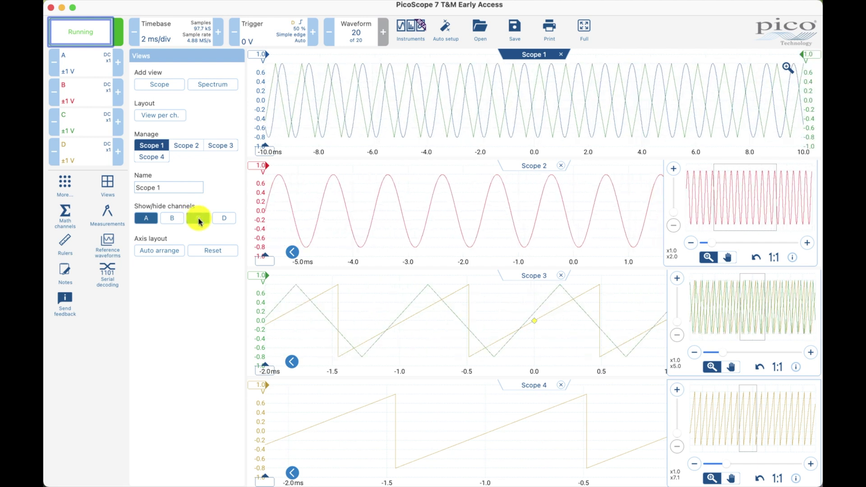
click(210, 221)
click(226, 222)
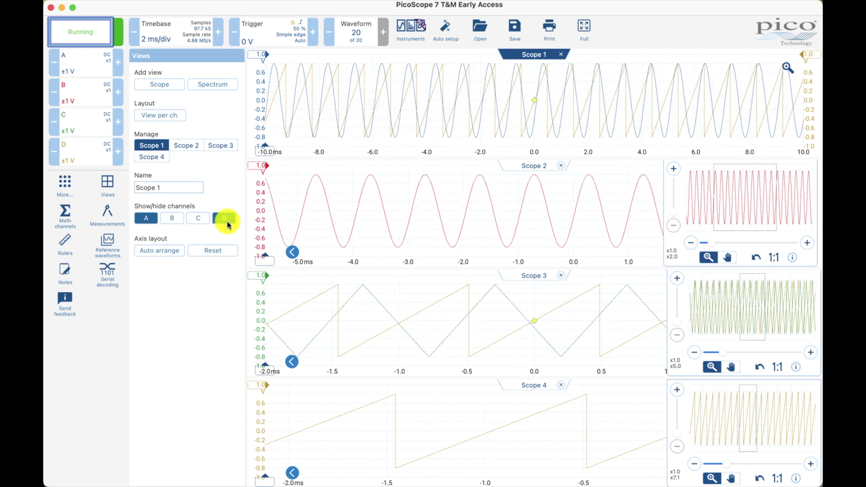
Stop the capture, restart it briefly, then stop it again so it reads Stopped.
click(78, 35)
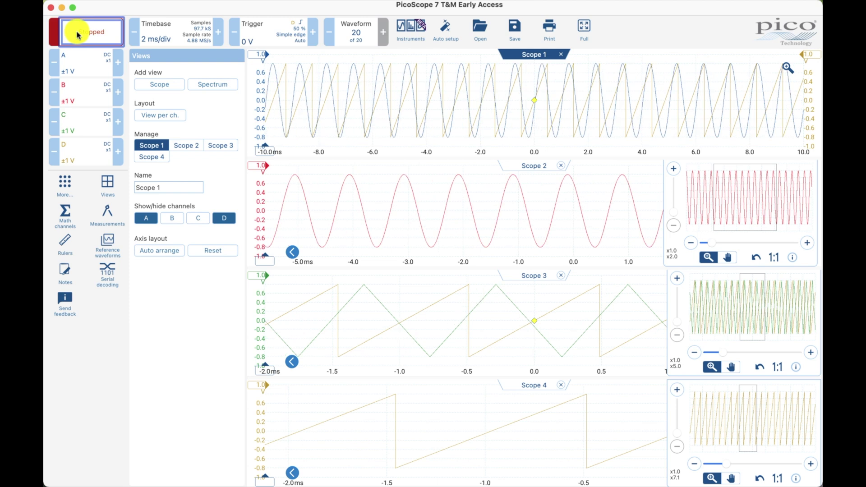
click(78, 34)
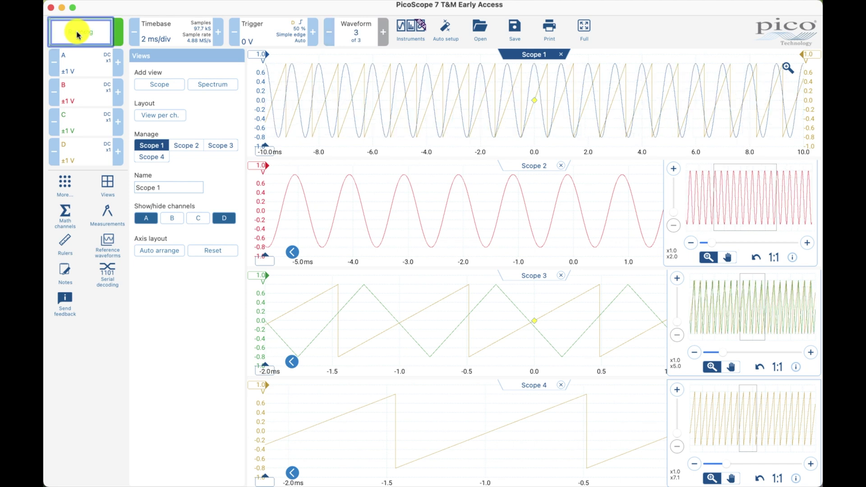
click(78, 34)
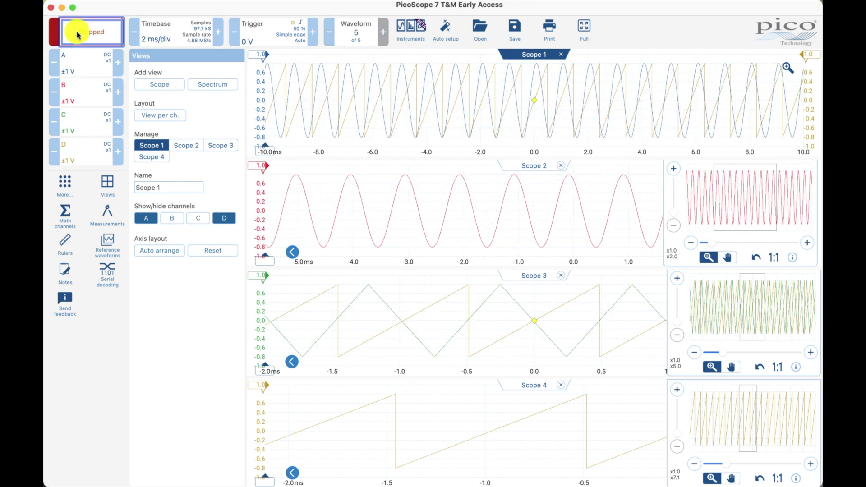